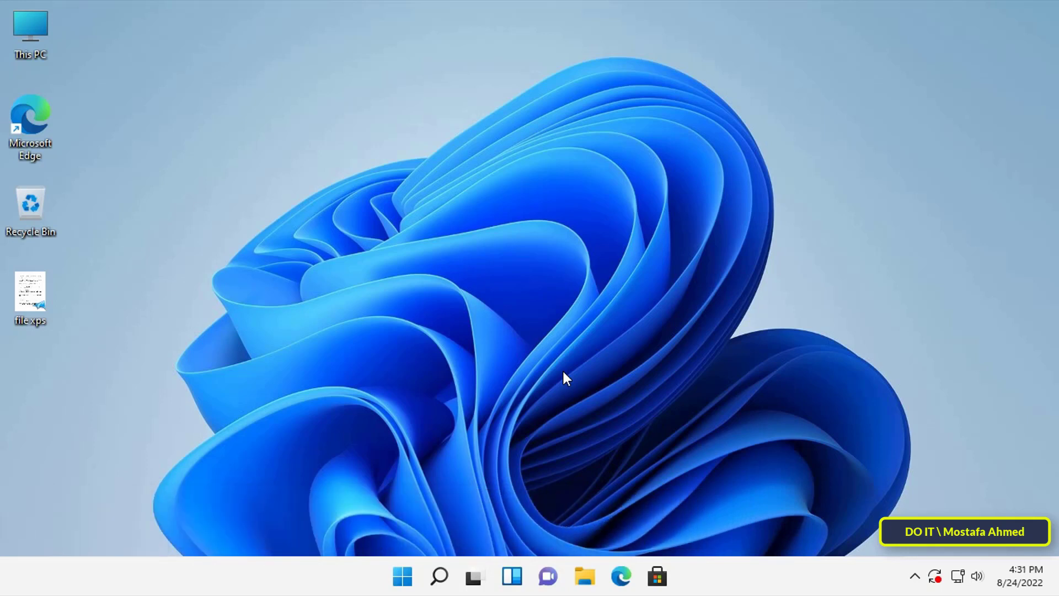
- Open the Run dialog with Win+R to launch gpedit.msc
{"action": "key", "text": "super+r"}
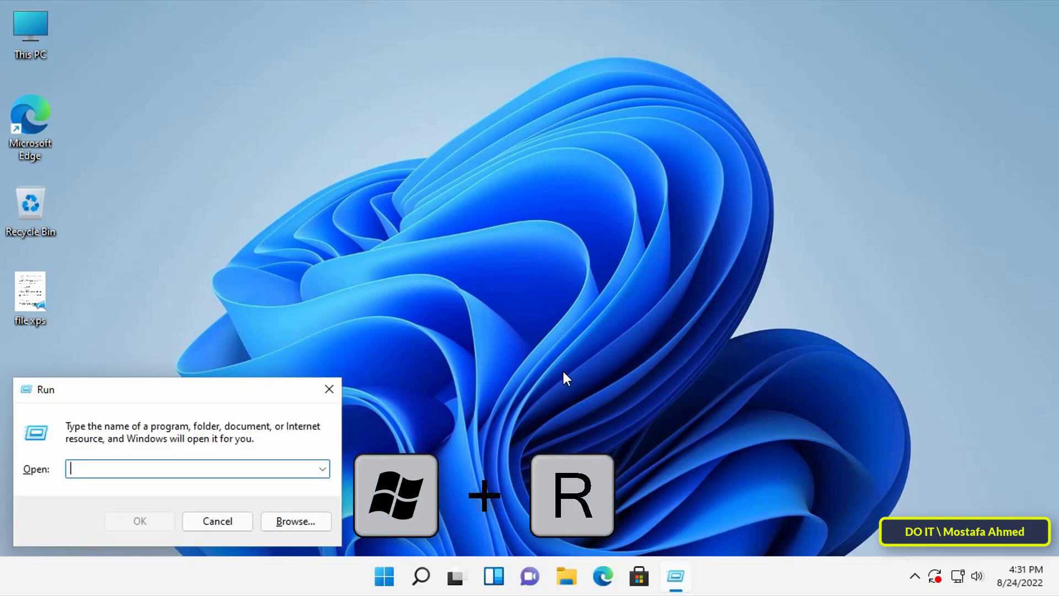
{"action": "type", "text": "gpe"}
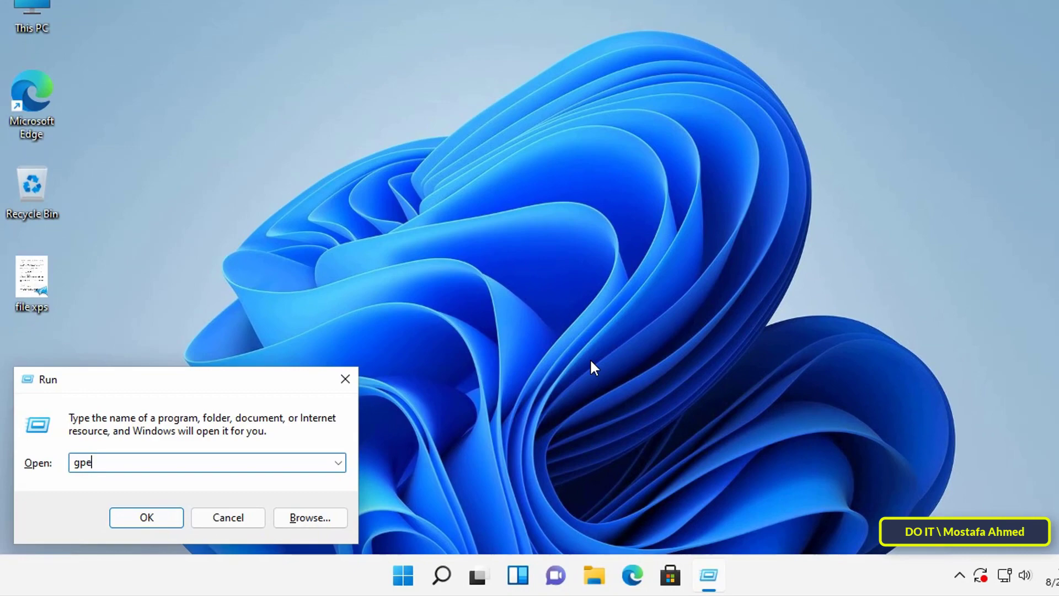
{"action": "type", "text": "dit"}
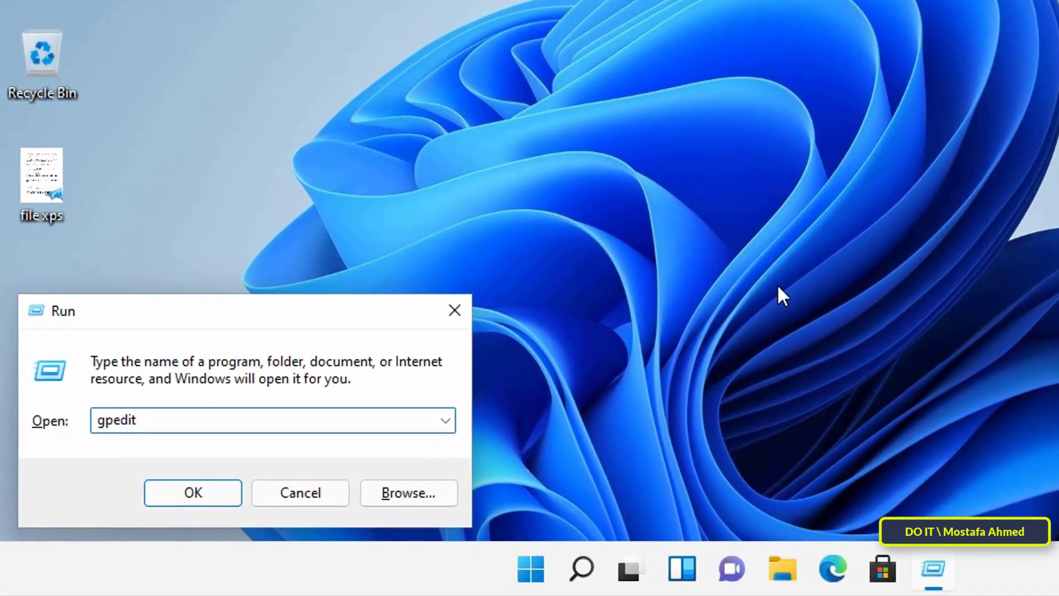
{"action": "type", "text": ".m"}
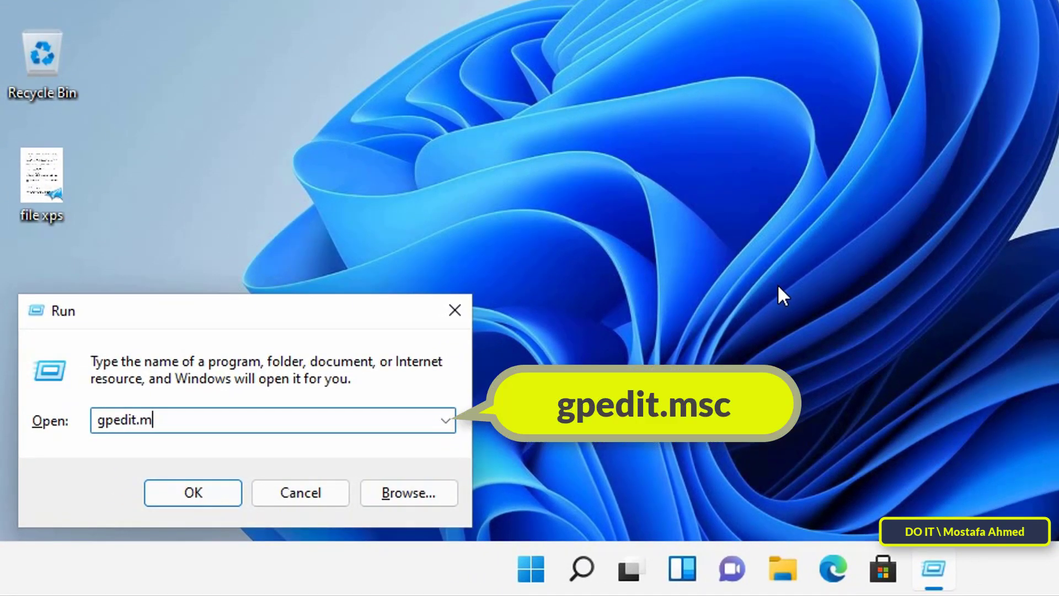
{"action": "type", "text": "sc"}
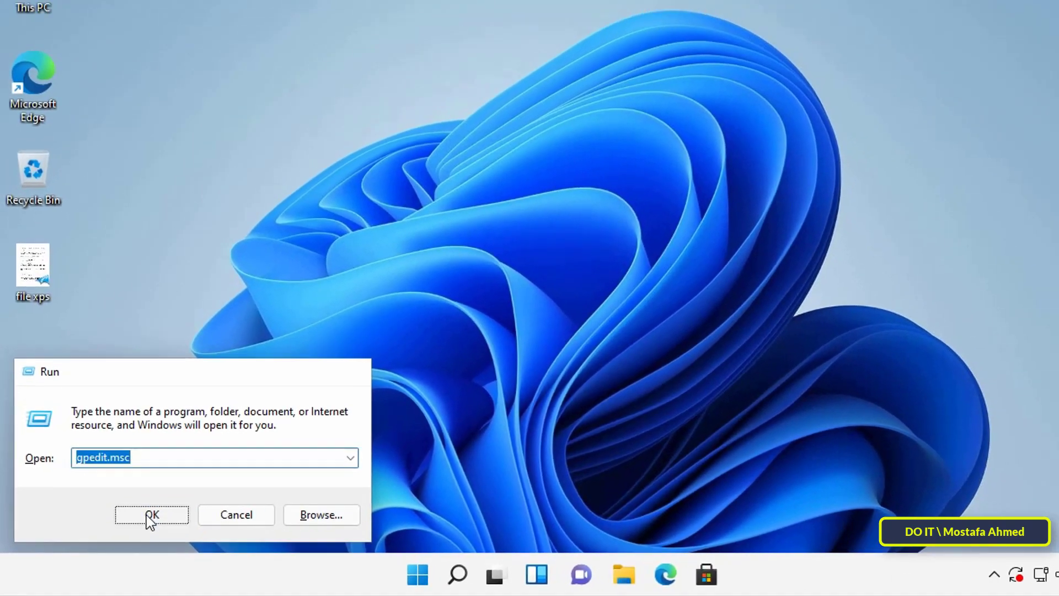
- Launch gpedit, widen the tree, and go to User Configuration > Administrative Templates > Windows Components > File Explorer
{"action": "left_click", "coordinate": [143, 517]}
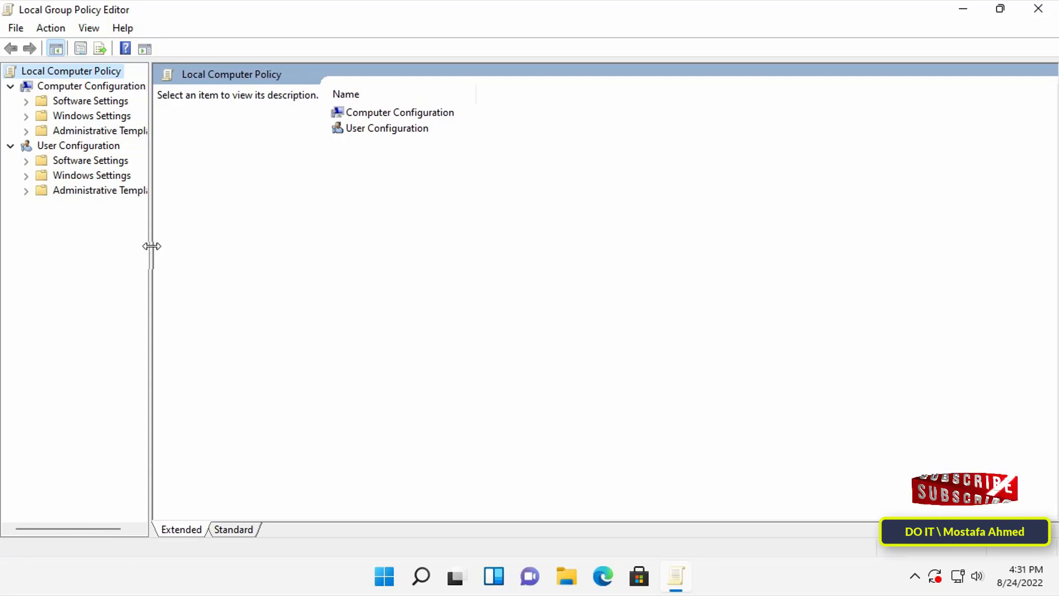
{"action": "left_click_drag", "start_coordinate": [131, 249], "coordinate": [196, 255]}
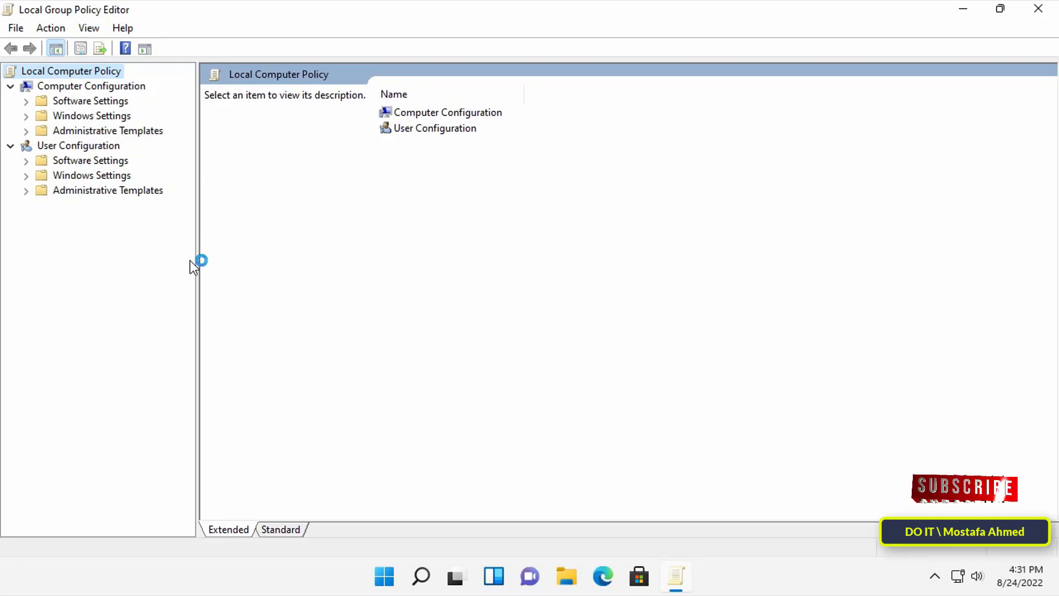
{"action": "left_click", "coordinate": [110, 147]}
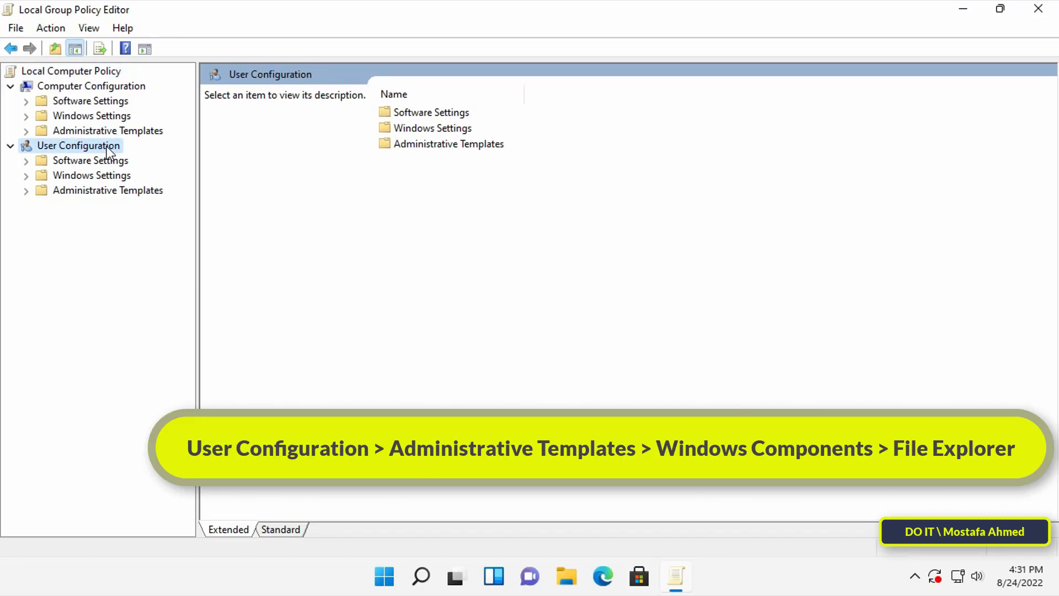
{"action": "double_click", "coordinate": [39, 189]}
{"action": "left_click", "coordinate": [97, 294]}
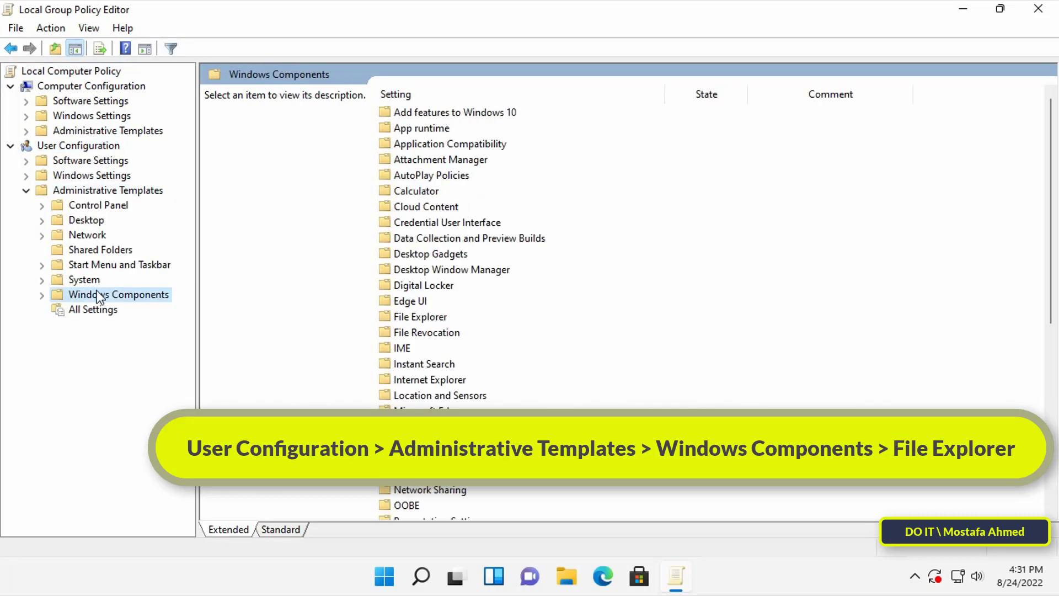
{"action": "left_click", "coordinate": [42, 295]}
{"action": "left_click_drag", "start_coordinate": [199, 306], "coordinate": [259, 305]}
{"action": "scroll", "coordinate": [197, 364], "scroll_direction": "down", "scroll_amount": 2}
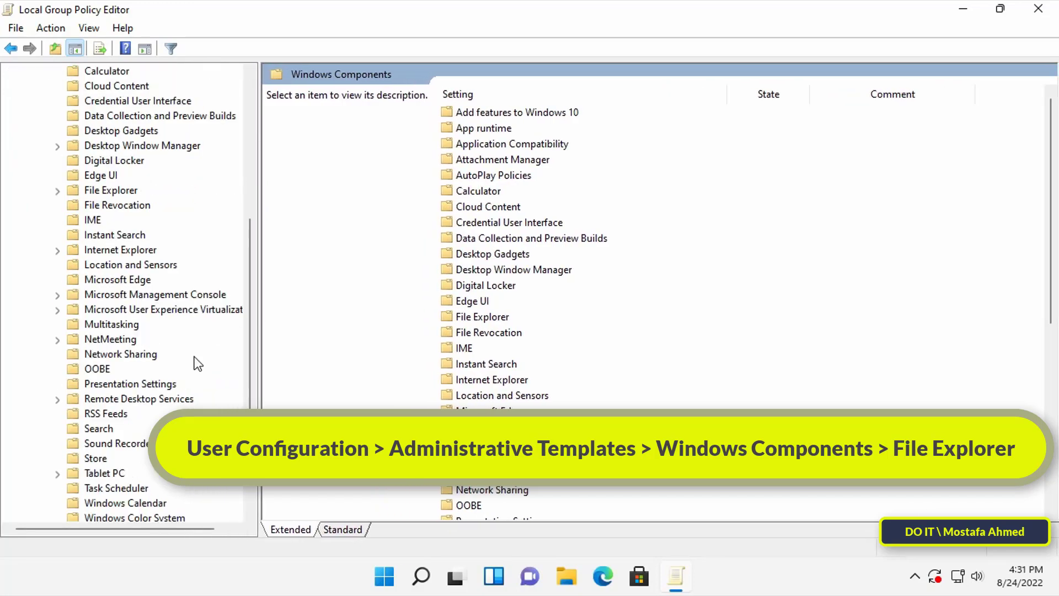
{"action": "left_click", "coordinate": [111, 191]}
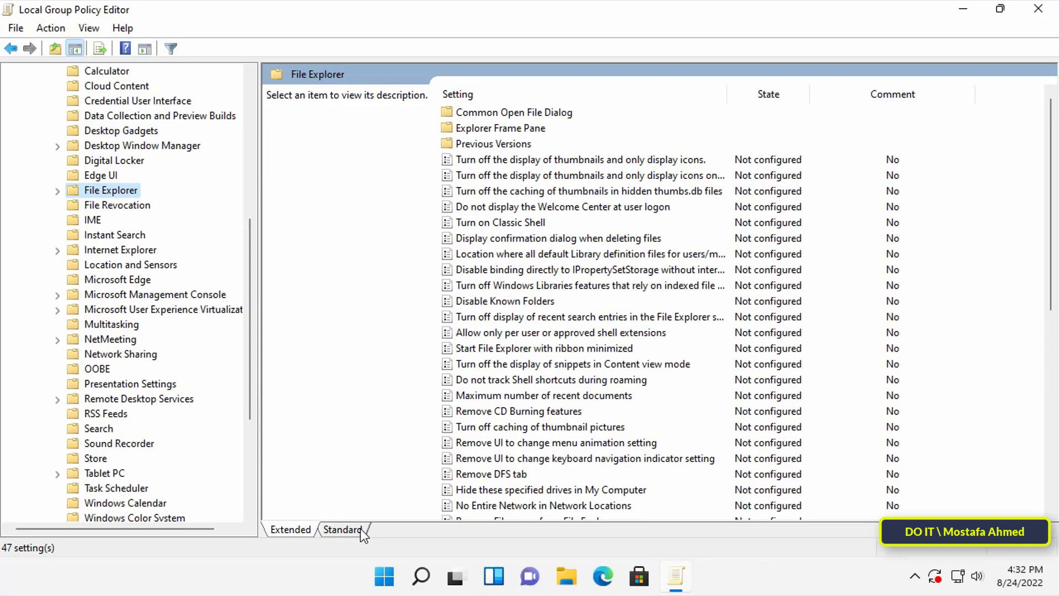
- Sort the File Explorer settings by name and open 'Hide these specified drives in My Computer'
{"action": "left_click", "coordinate": [346, 532]}
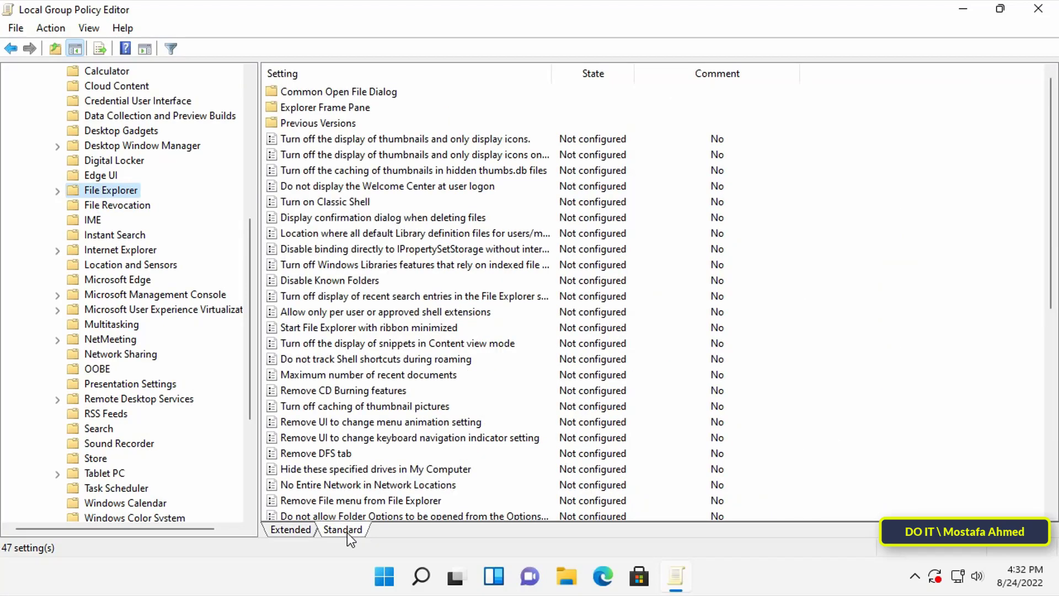
{"action": "left_click", "coordinate": [412, 143]}
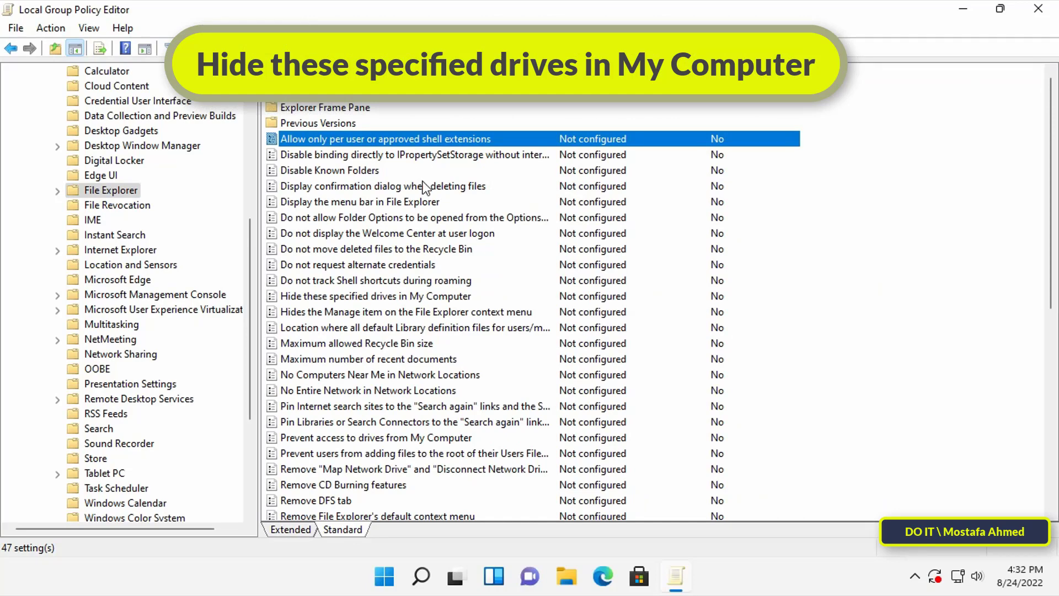
{"action": "key", "text": "h"}
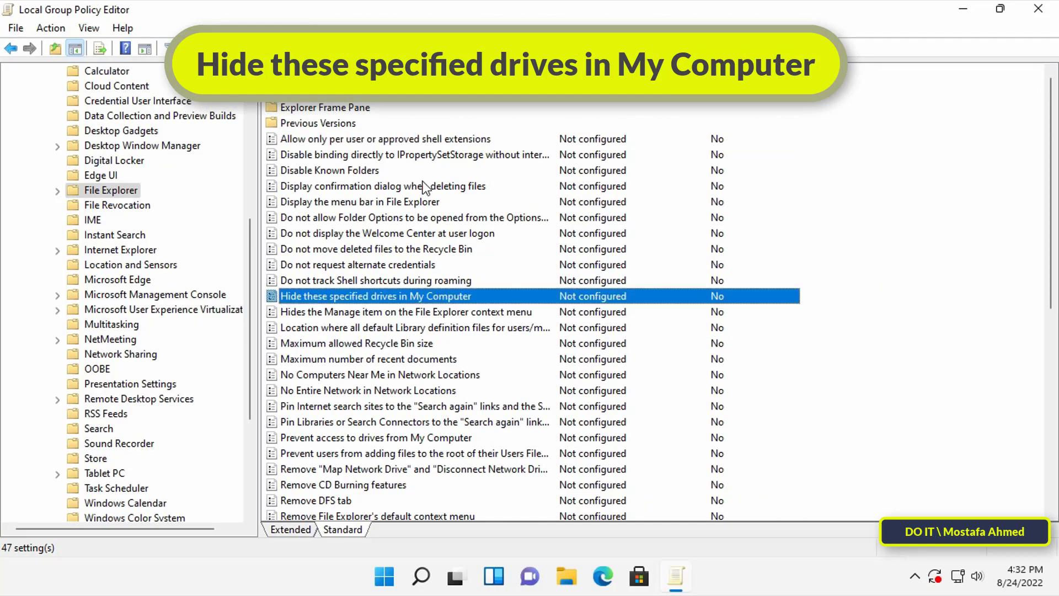
{"action": "double_click", "coordinate": [494, 295]}
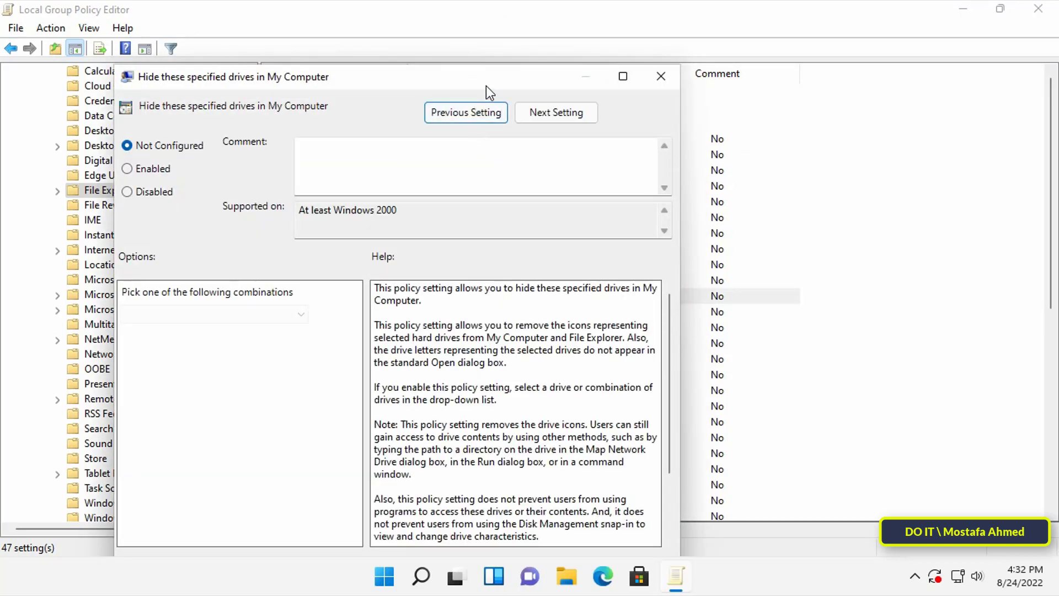
- Set the policy to Enabled with 'Restrict D drive only', then apply and save it
{"action": "mouse_move", "coordinate": [485, 85]}
{"action": "left_mouse_down"}
{"action": "mouse_move", "coordinate": [590, 67]}
{"action": "mouse_move", "coordinate": [605, 39]}
{"action": "mouse_move", "coordinate": [623, 35]}
{"action": "left_mouse_up"}
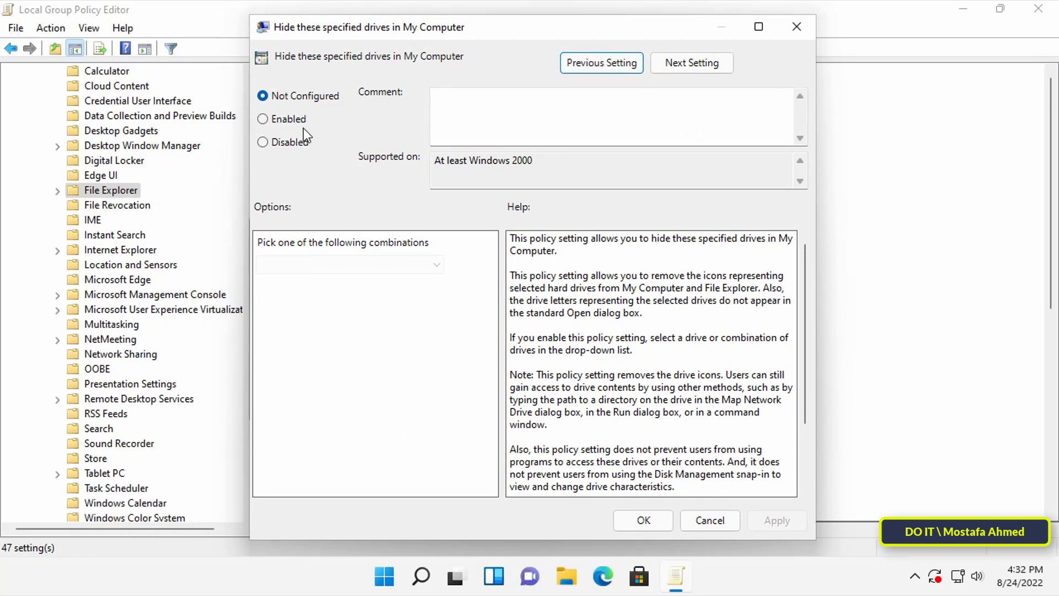
{"action": "left_click", "coordinate": [280, 122]}
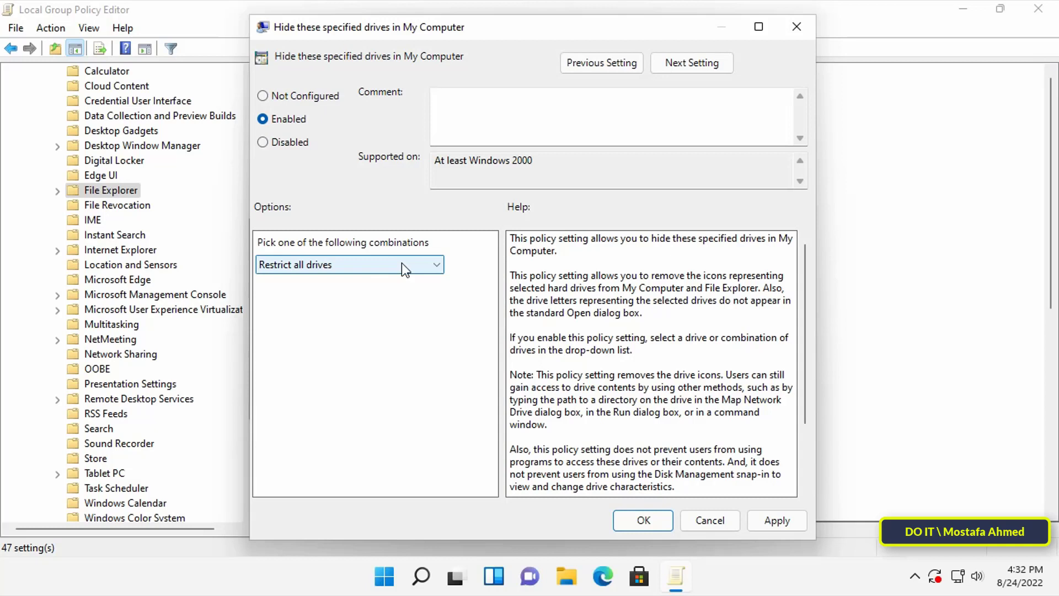
{"action": "left_click", "coordinate": [437, 266]}
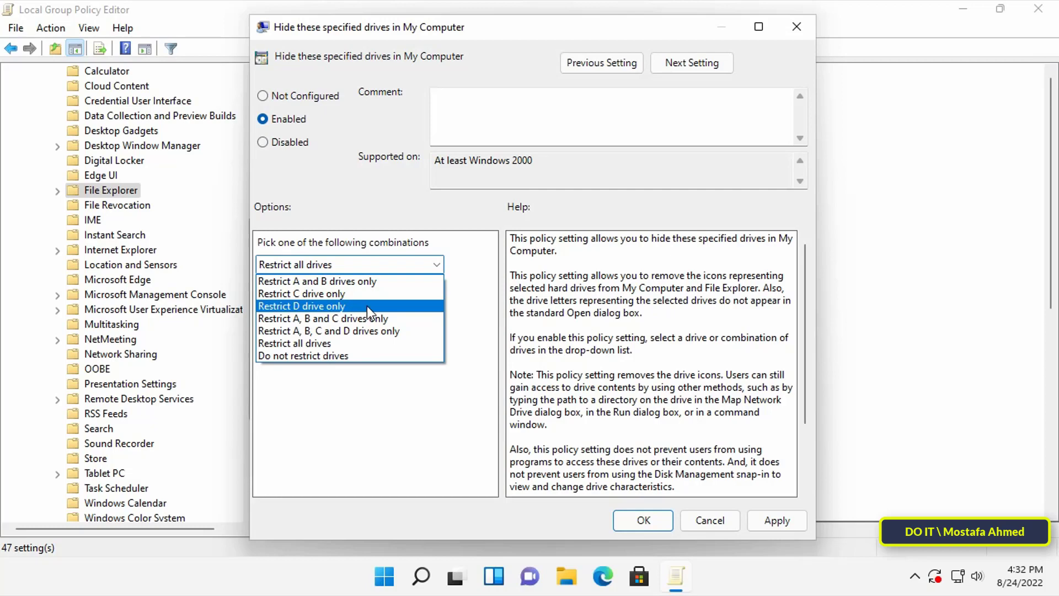
{"action": "left_click", "coordinate": [366, 305]}
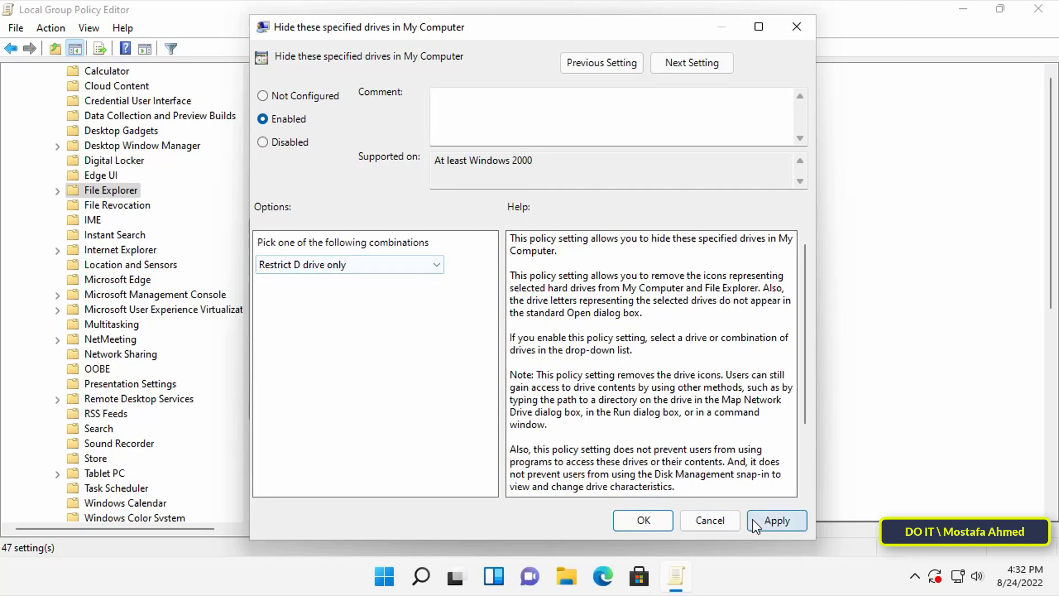
{"action": "left_click", "coordinate": [767, 523]}
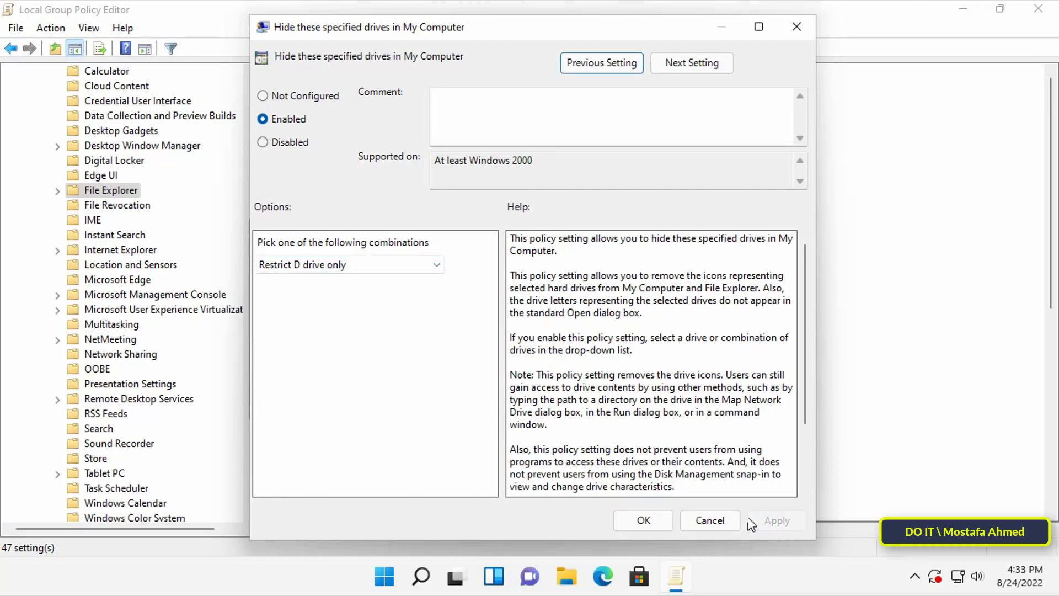
{"action": "left_click", "coordinate": [658, 519]}
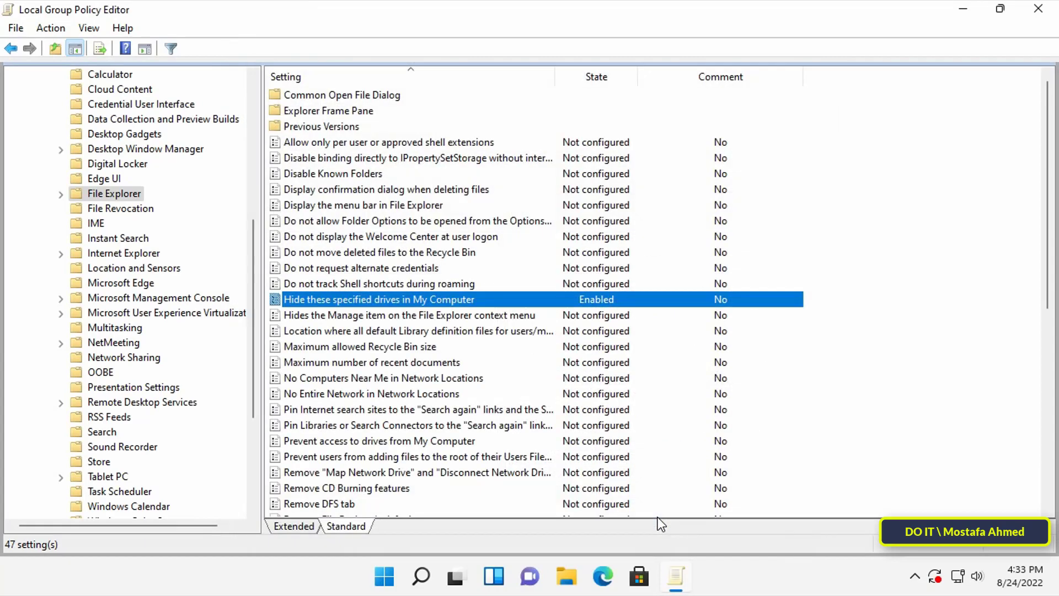
- Minimize the editor and check This PC shows only drives C: and F:, then close it
{"action": "left_click", "coordinate": [960, 8]}
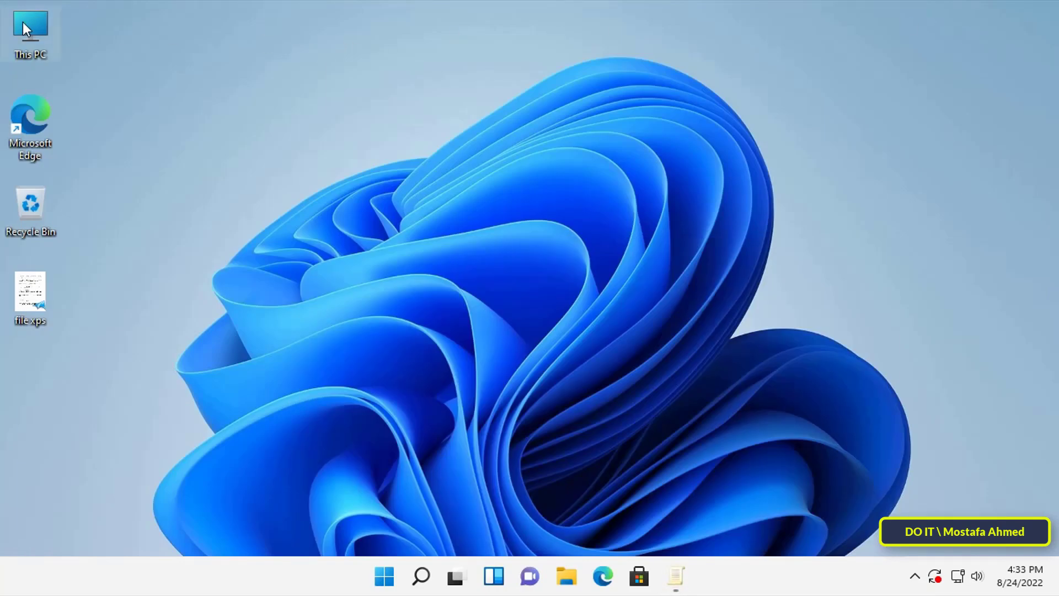
{"action": "double_click", "coordinate": [22, 27]}
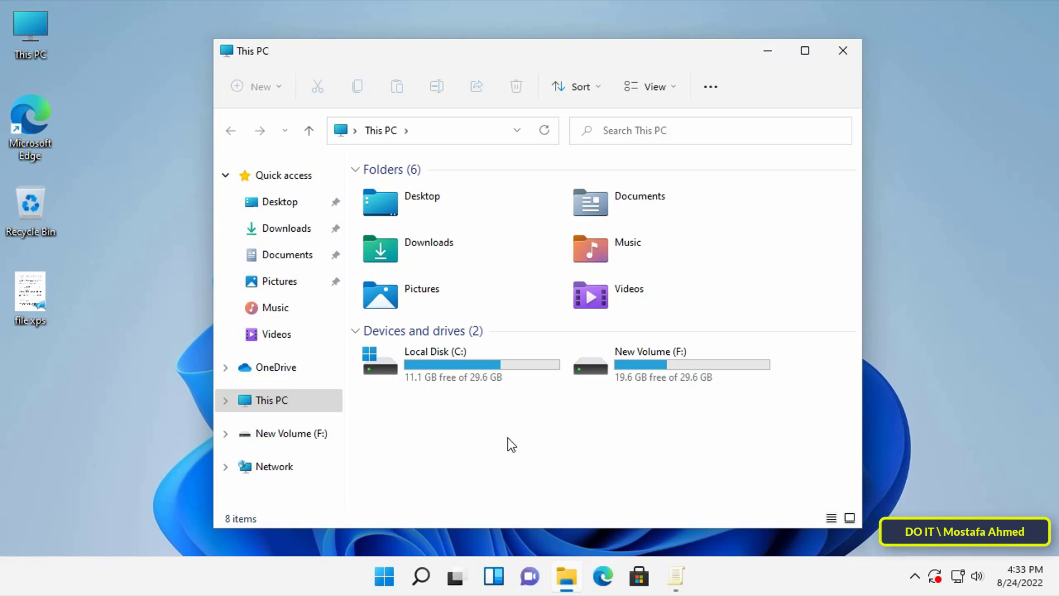
{"action": "key", "text": "alt+F4"}
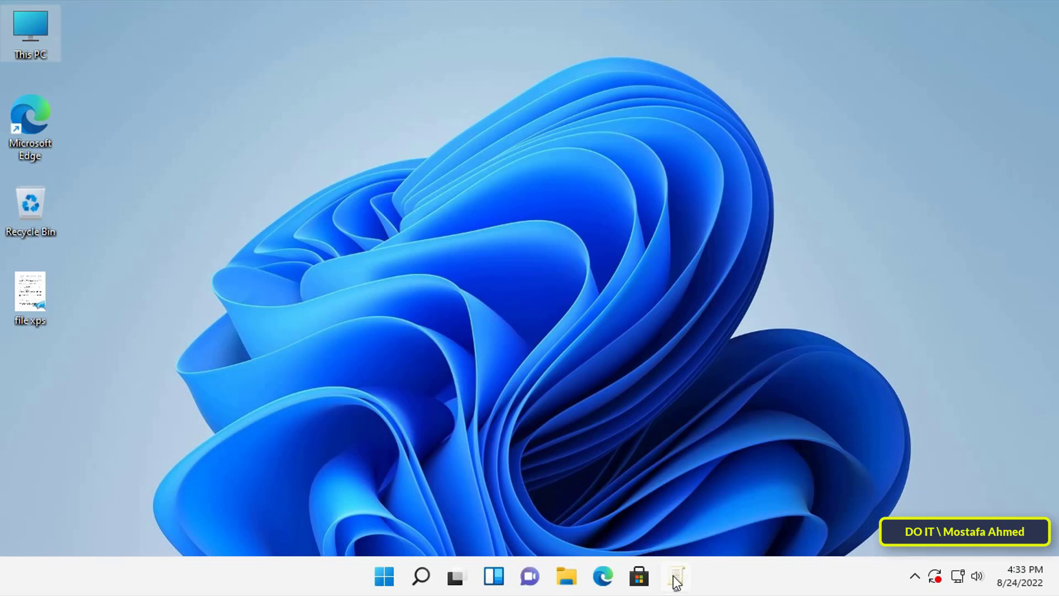
- Restore the editor and switch the drive-hiding policy from Enabled to Not Configured, then save it
{"action": "left_click", "coordinate": [675, 579]}
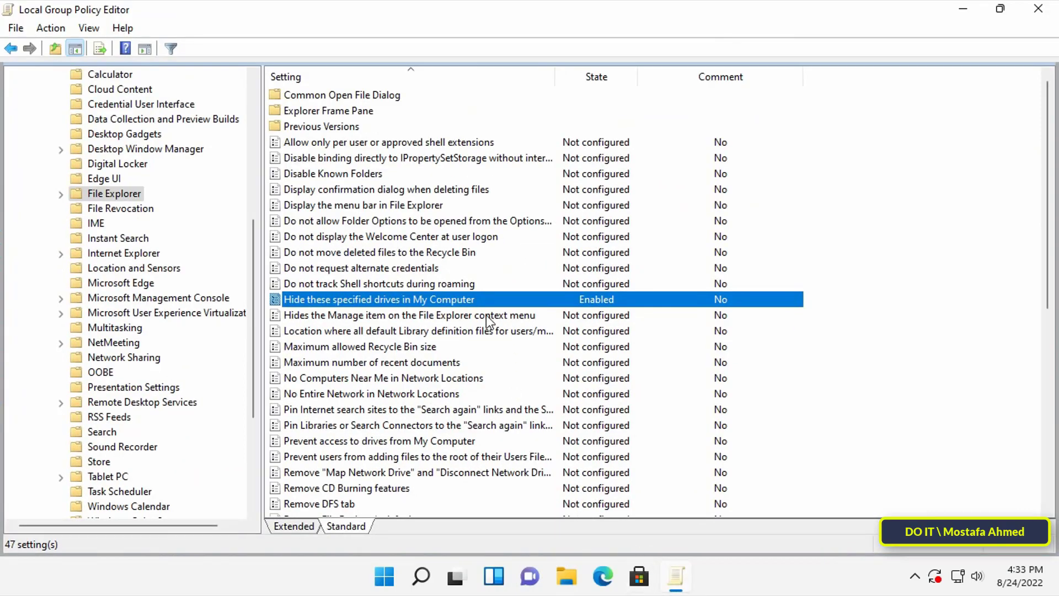
{"action": "double_click", "coordinate": [457, 301]}
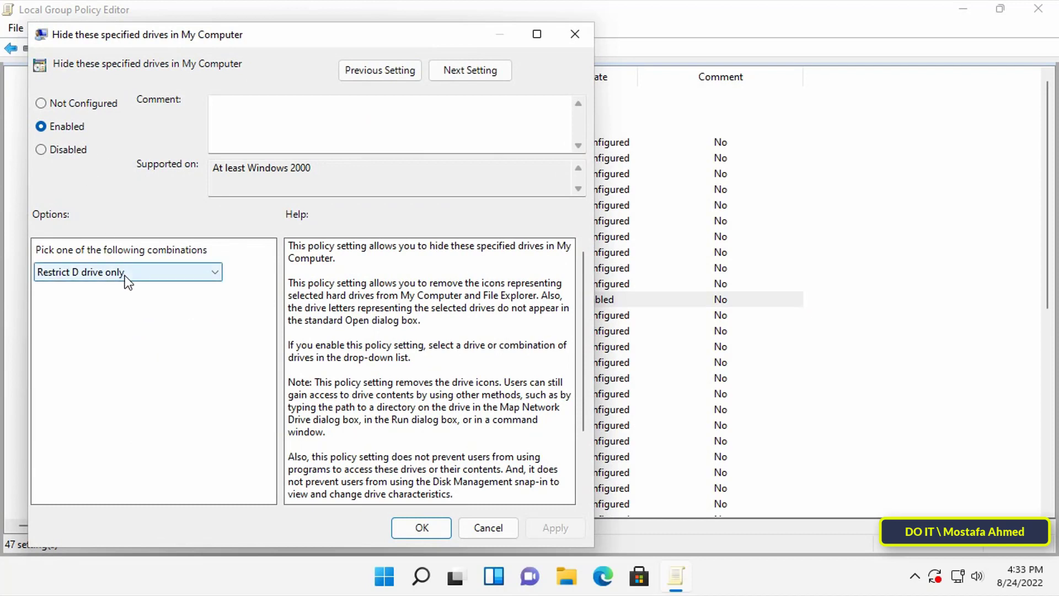
{"action": "left_click", "coordinate": [96, 106]}
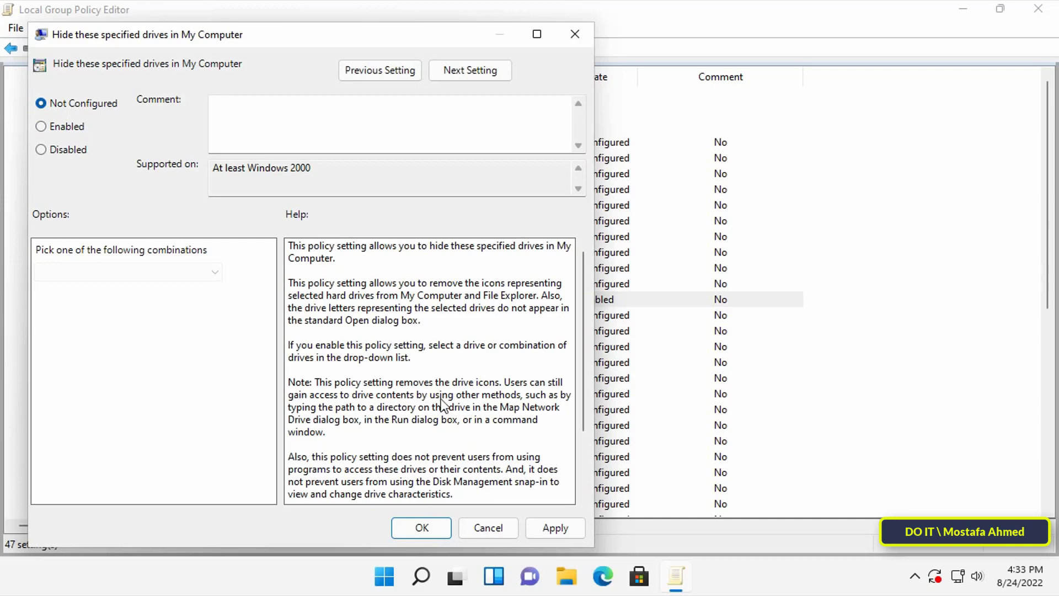
{"action": "left_click", "coordinate": [562, 531]}
{"action": "left_click", "coordinate": [432, 530]}
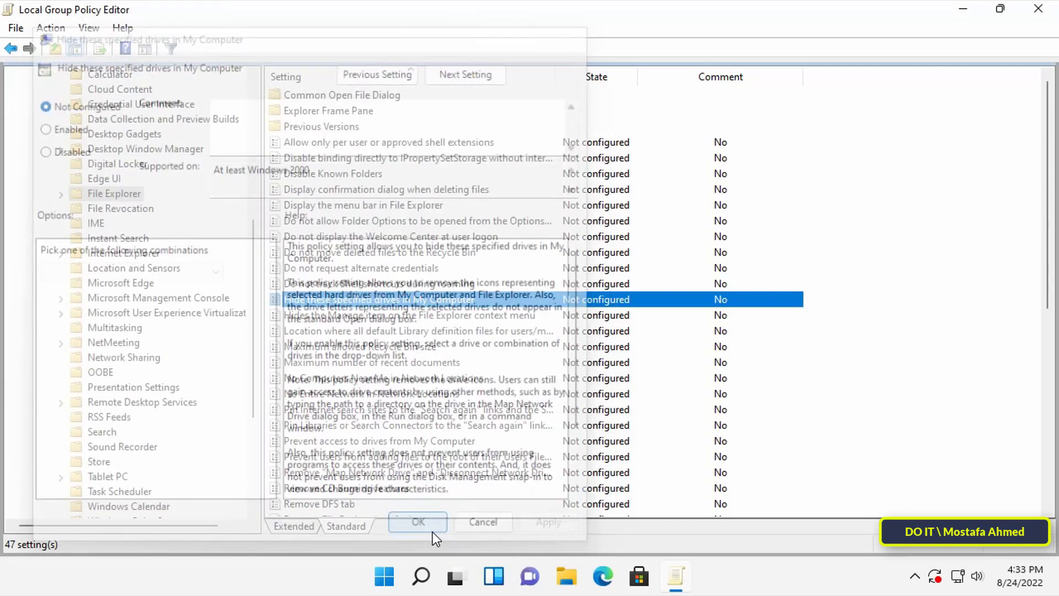